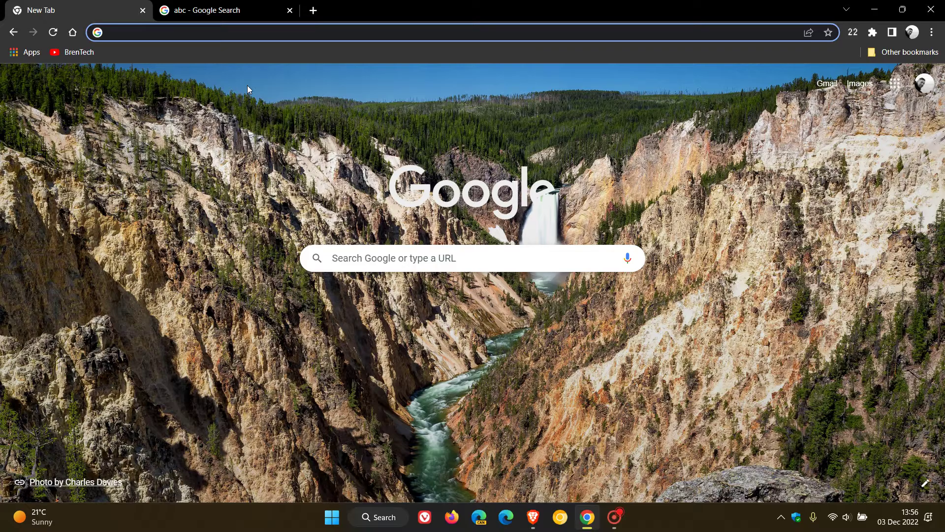
- Search the ABC image from the abc results with Google Lens, then close the Lens side panel
click(222, 11)
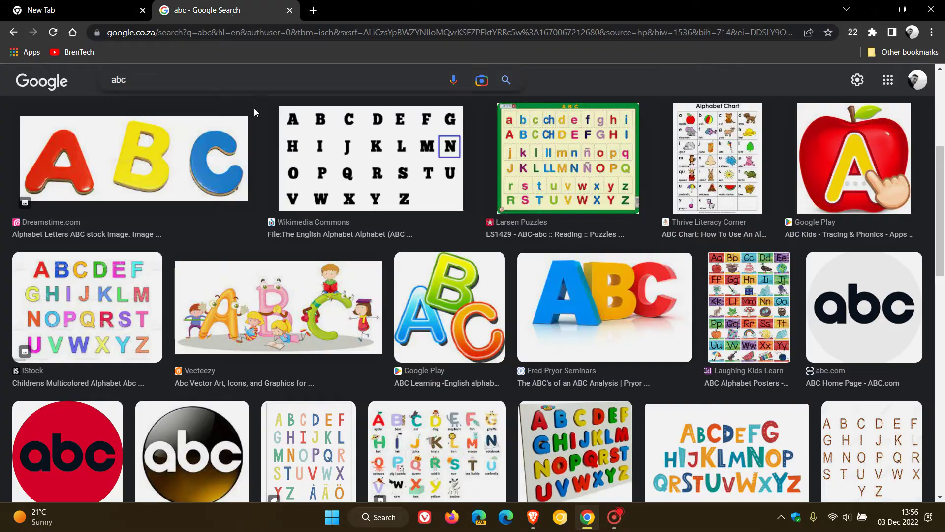
right_click(547, 285)
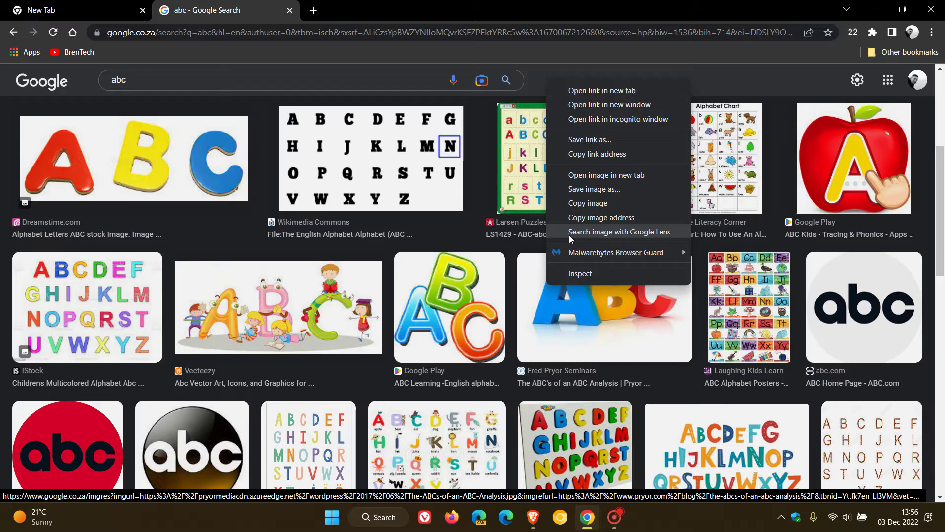
click(618, 231)
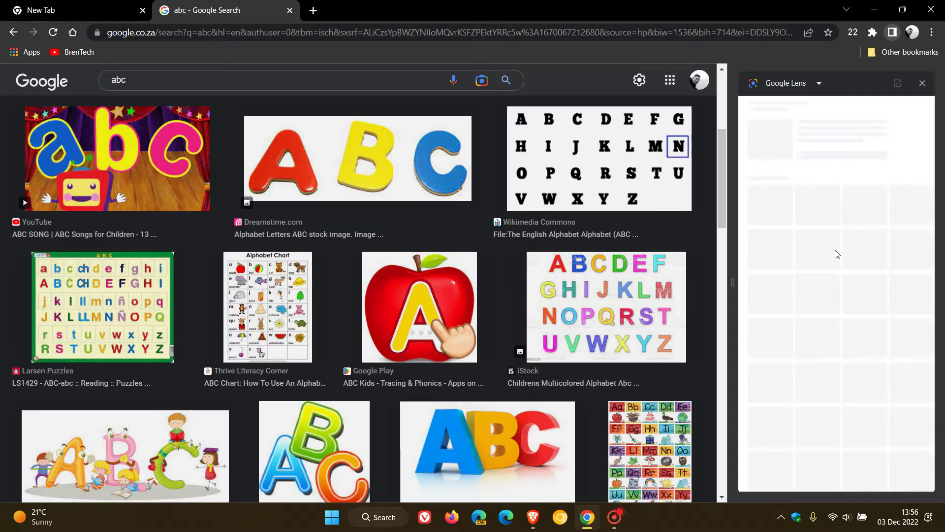
click(923, 83)
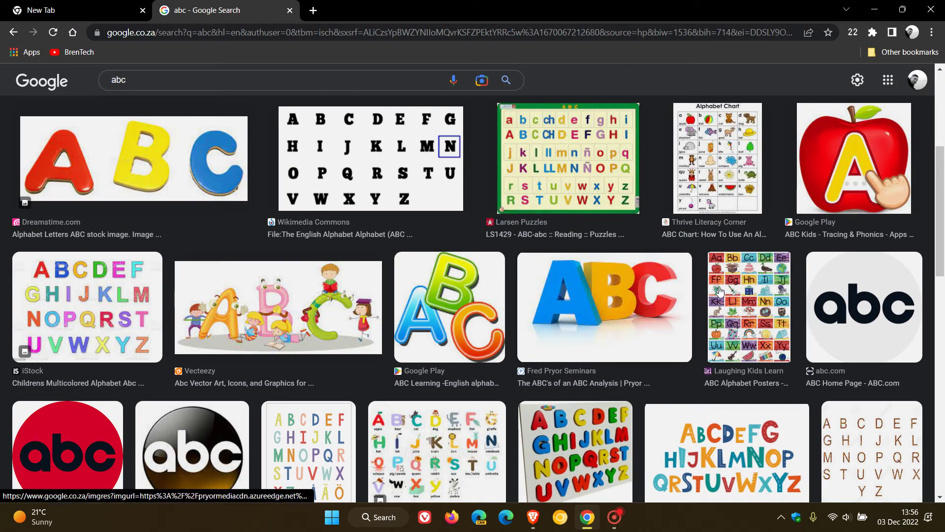
- Bring up the ABC image's context menu again, then return to the New Tab page
right_click(559, 297)
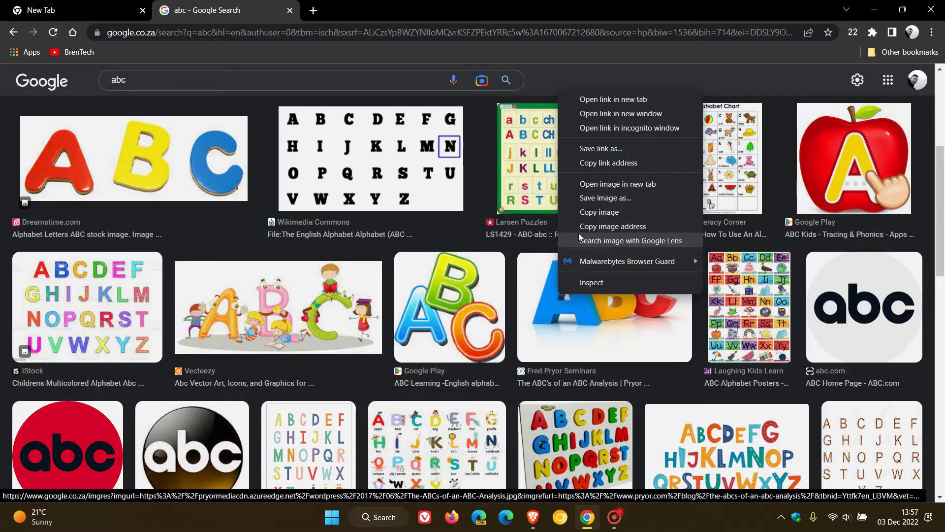
click(99, 10)
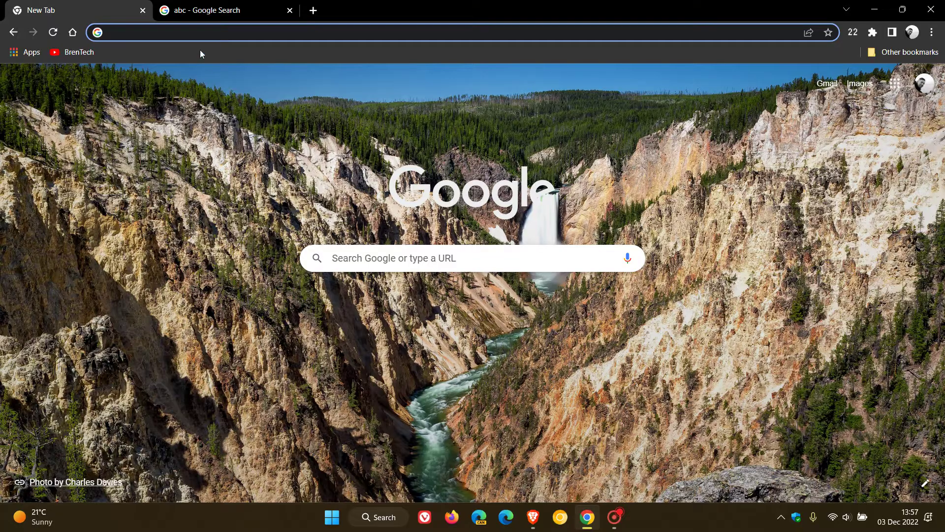
click(212, 19)
right_click(544, 298)
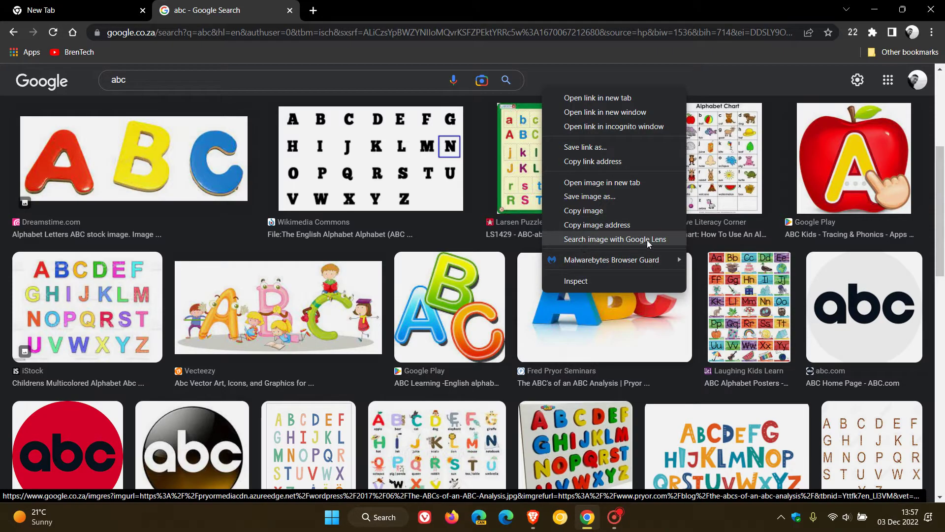
click(101, 15)
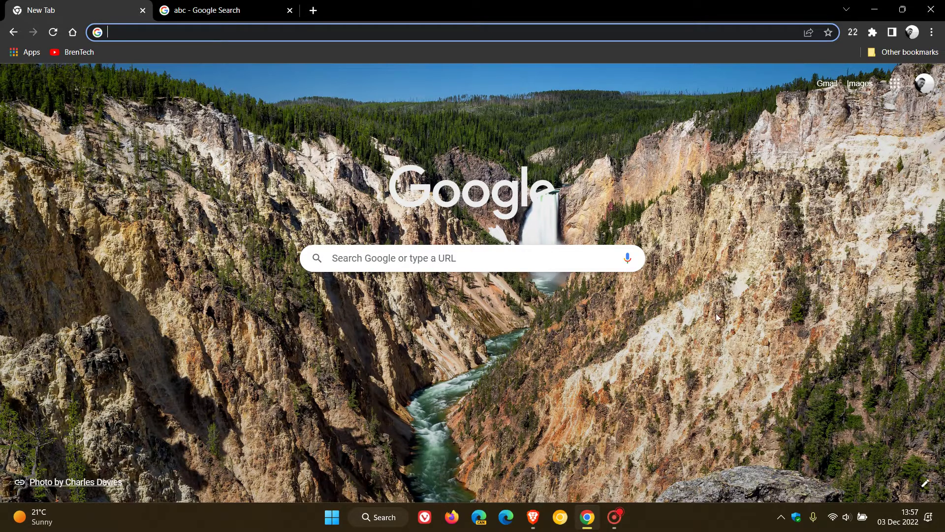
click(932, 32)
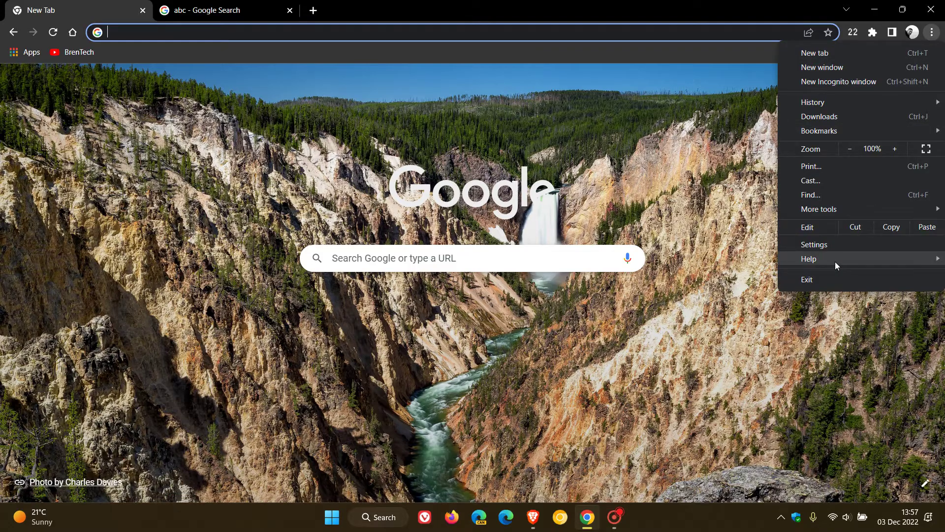
mouse_move(813, 258)
click(735, 265)
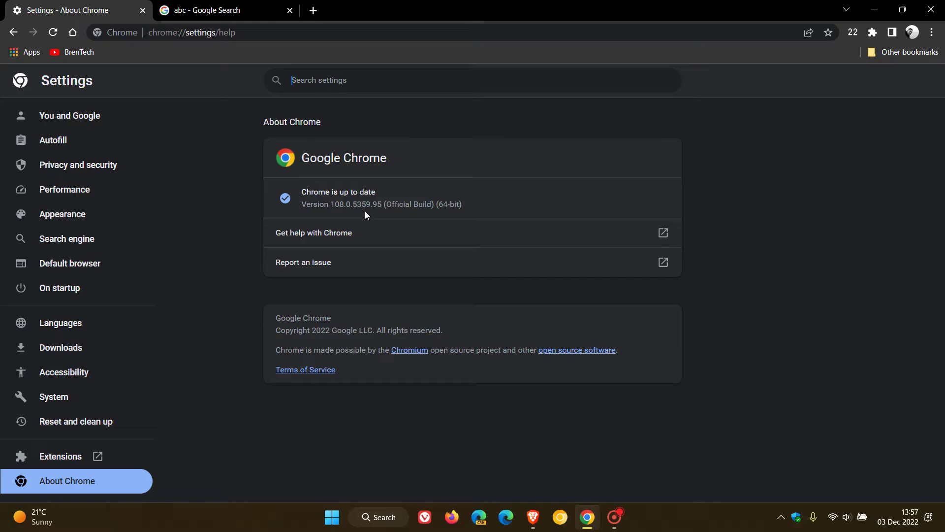
click(73, 33)
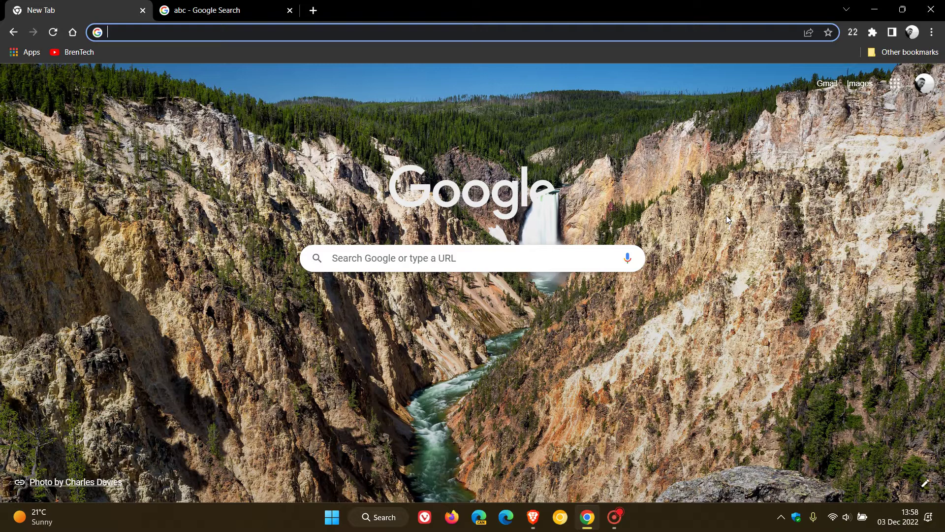
- Load chrome://flags in a new tab and filter it for temporary-unexpire-flags-m107
click(313, 10)
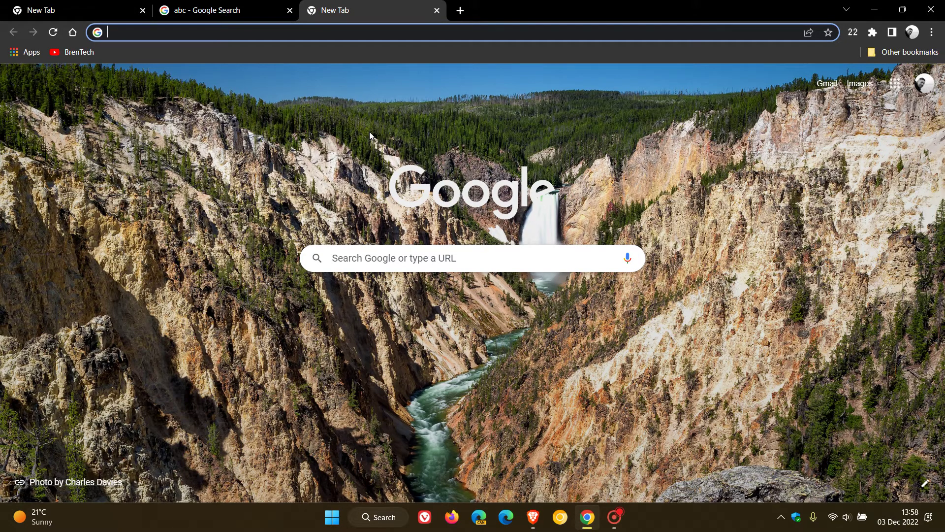
text(cf)
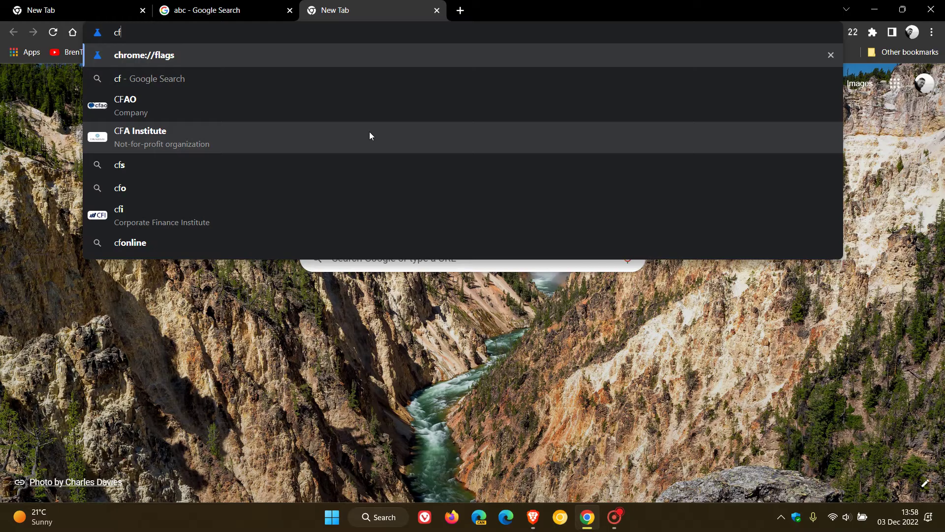
key(Return)
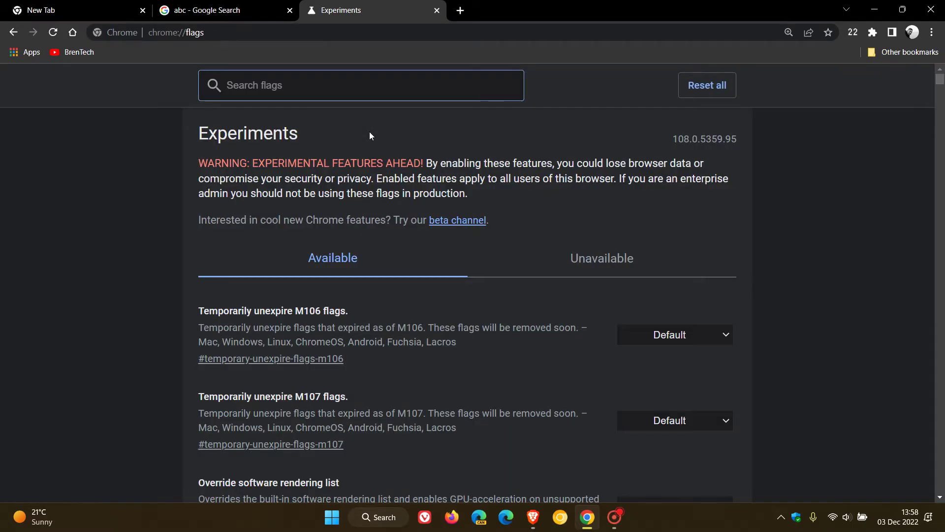
right_click(294, 97)
click(347, 187)
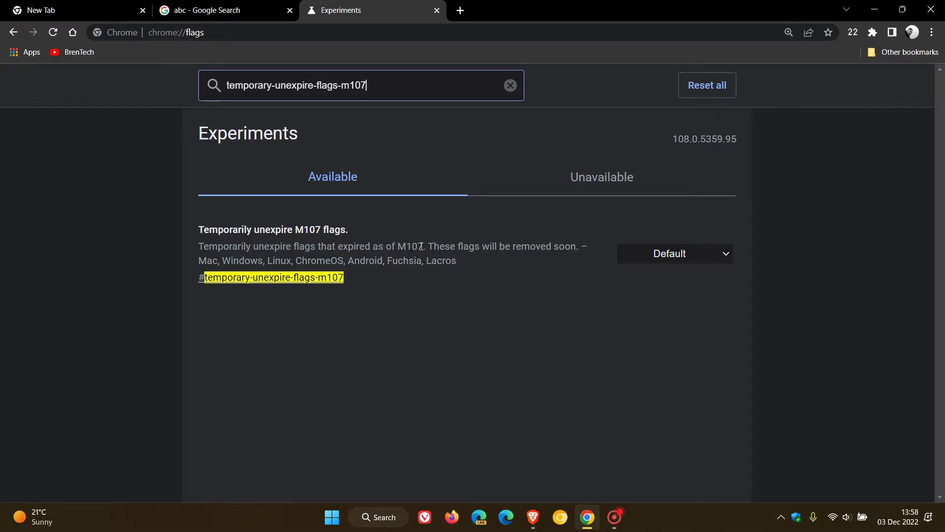
- Note browser version 108.0.5359.95 and set Temporarily unexpire M107 flags to Disabled
drag(671, 139, 743, 141)
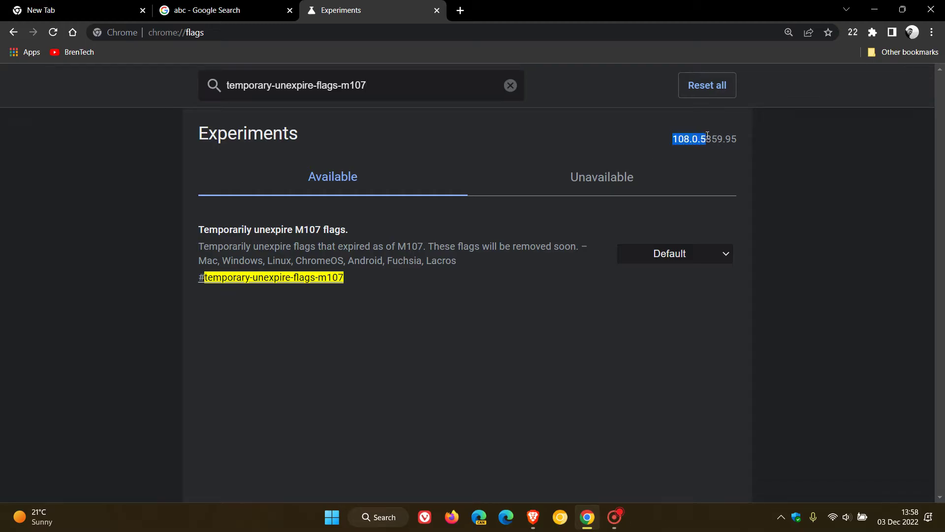
click(470, 400)
click(677, 256)
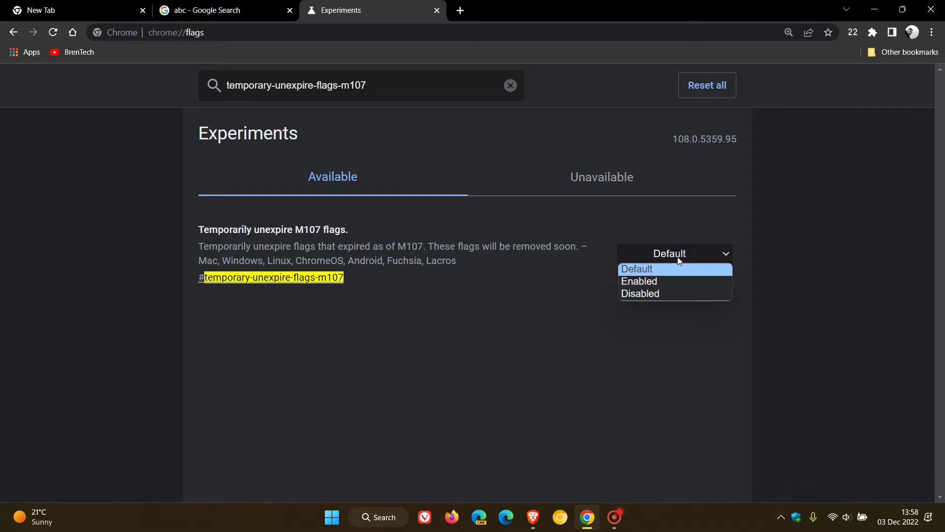
click(676, 294)
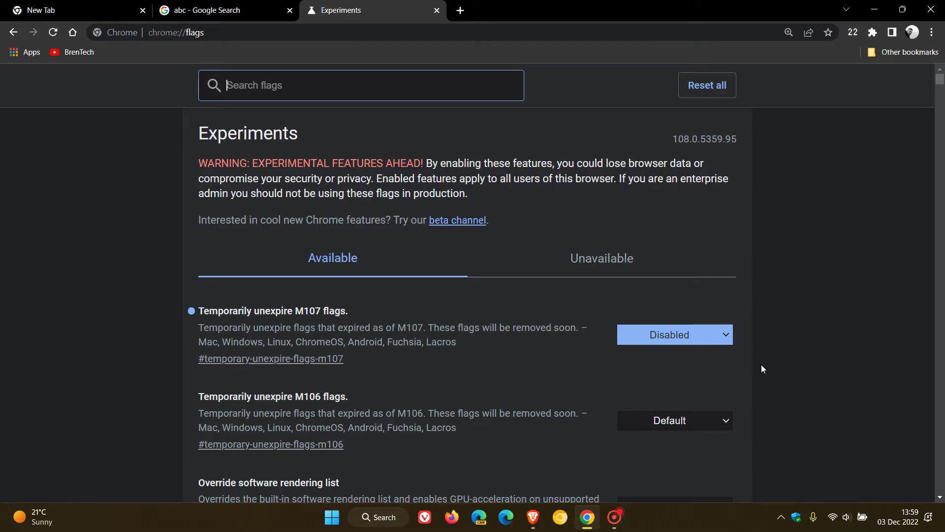
- Filter flags for 'lens' and disable NTP Desktop Lens Entrypoint and Lens fullscreen search
click(307, 90)
text(len)
text(s)
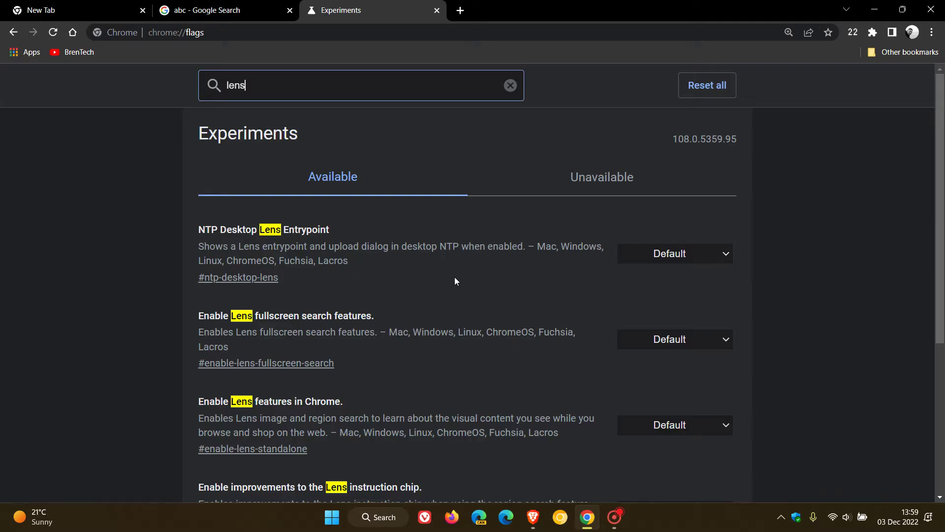
scroll(783, 290, down, 1)
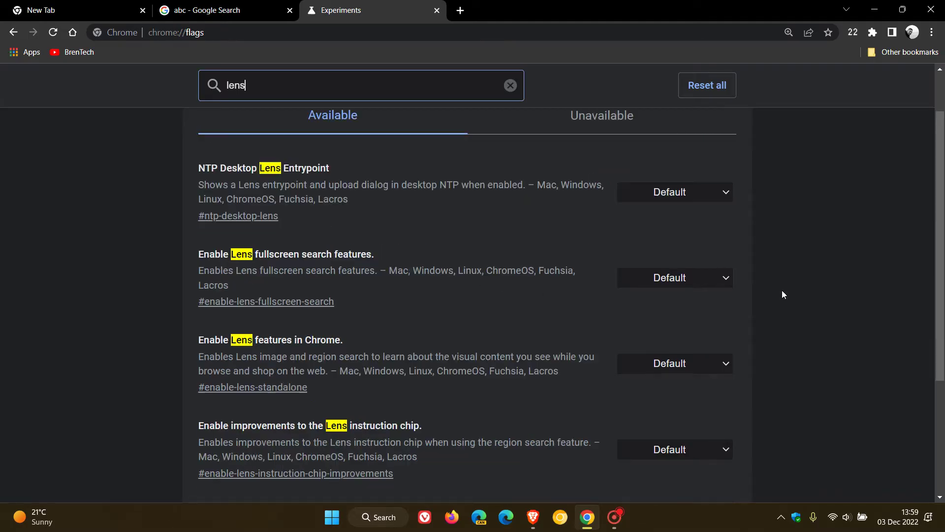
click(683, 194)
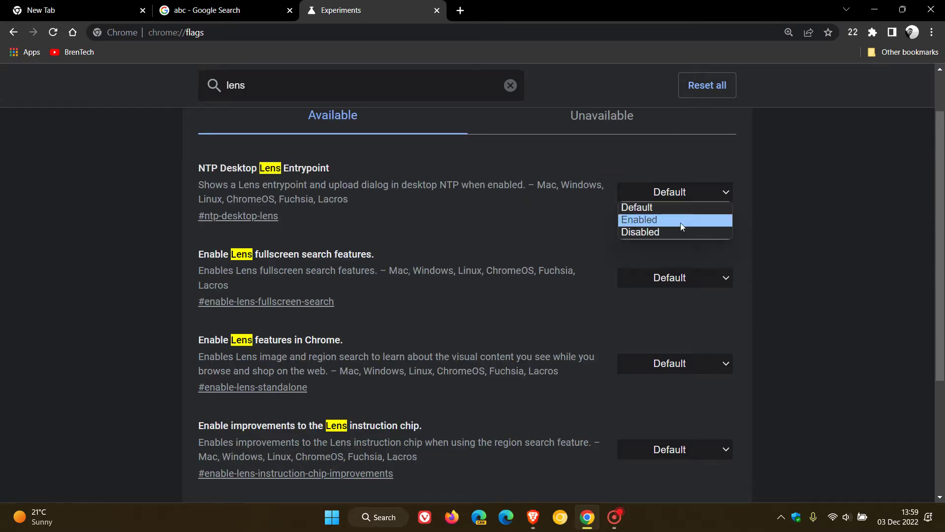
click(677, 233)
click(674, 278)
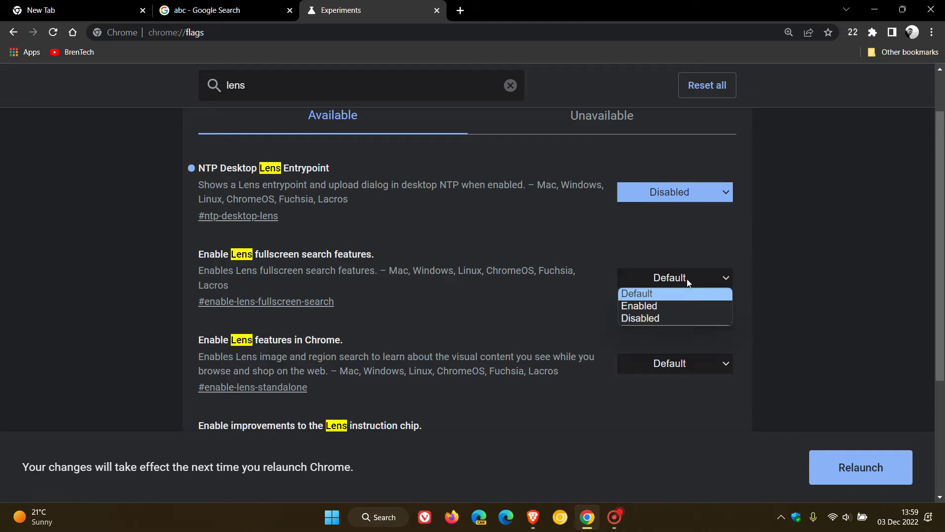
click(680, 319)
scroll(801, 273, down, 1)
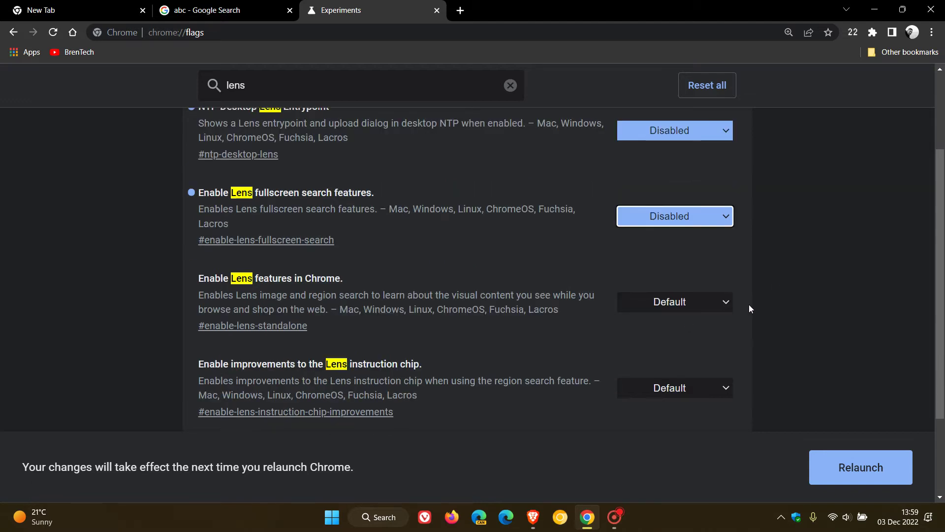
- Disable the Lens features, Lens instruction chip and Region Search on PDF viewer flags
click(683, 305)
click(668, 352)
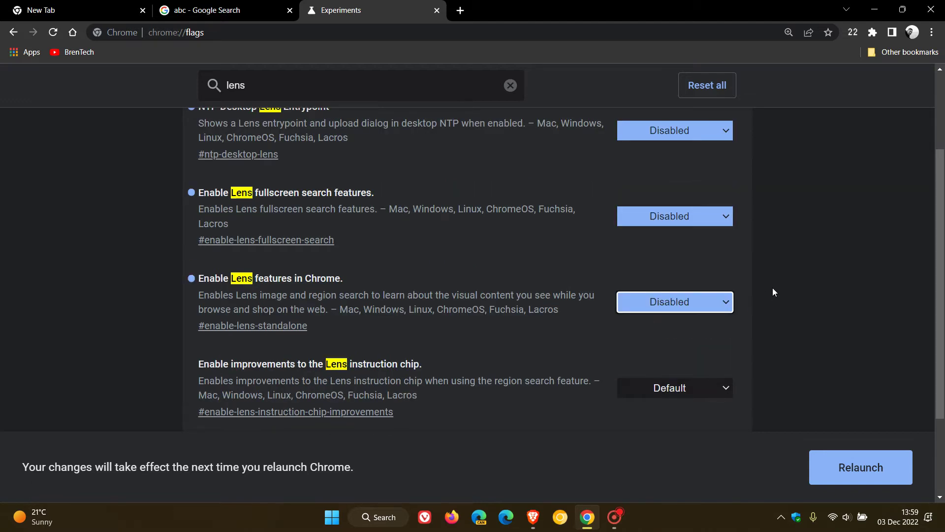
scroll(773, 291, down, 1)
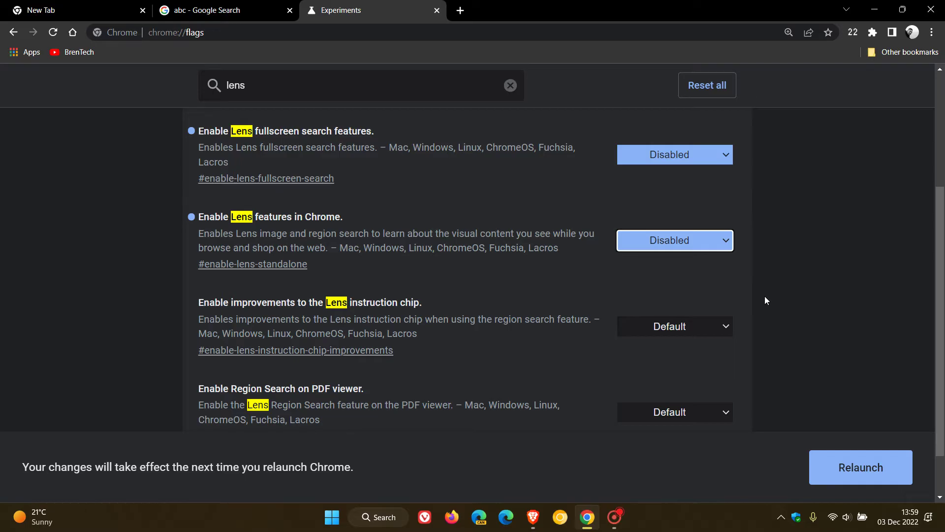
click(657, 326)
click(659, 392)
scroll(753, 286, down, 1)
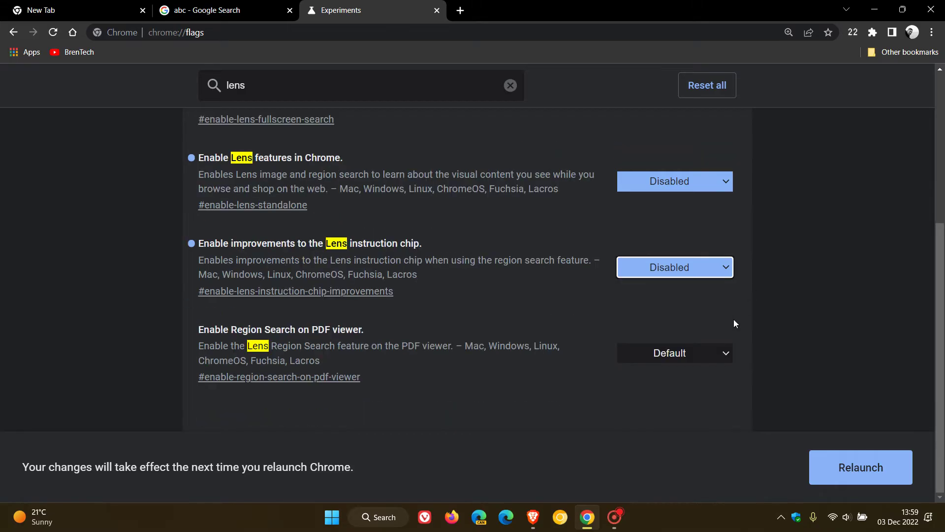
click(670, 354)
click(664, 391)
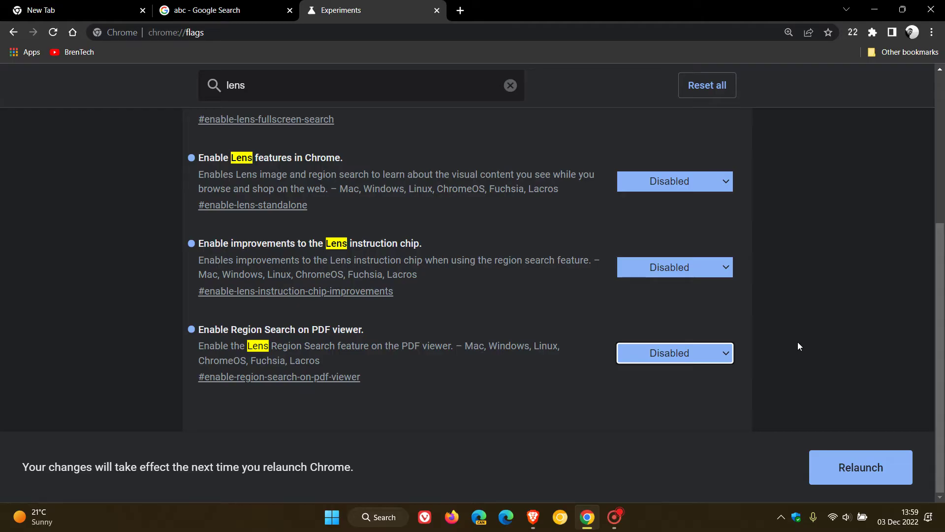
scroll(799, 347, up, 1)
scroll(797, 347, up, 1)
scroll(798, 347, up, 1)
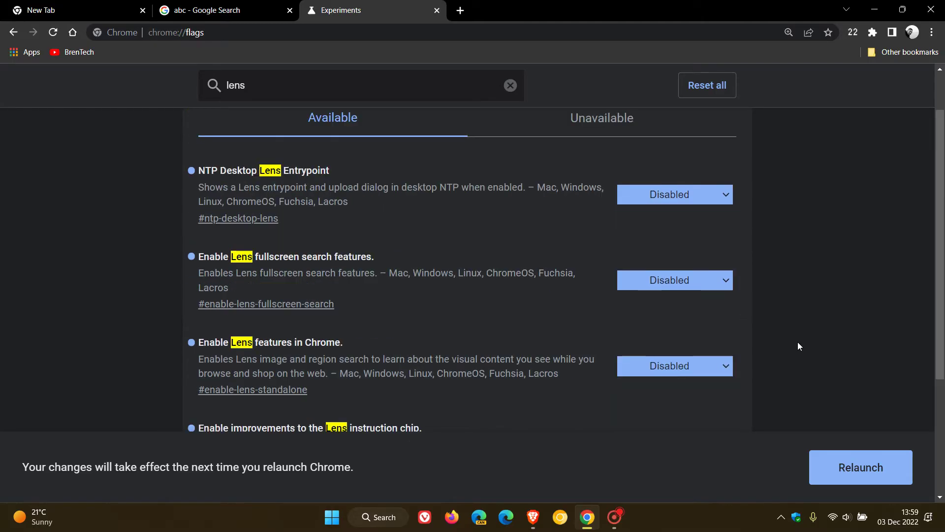
scroll(799, 346, down, 1)
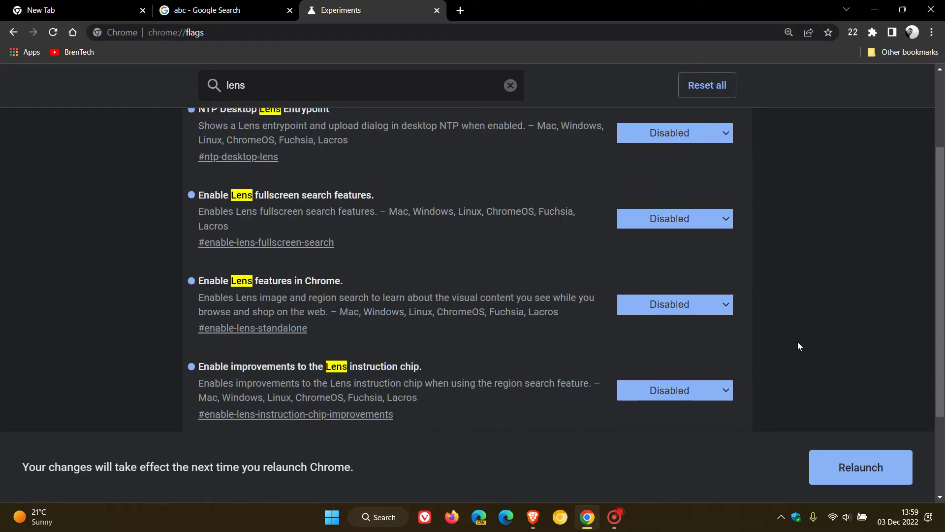
scroll(798, 346, up, 1)
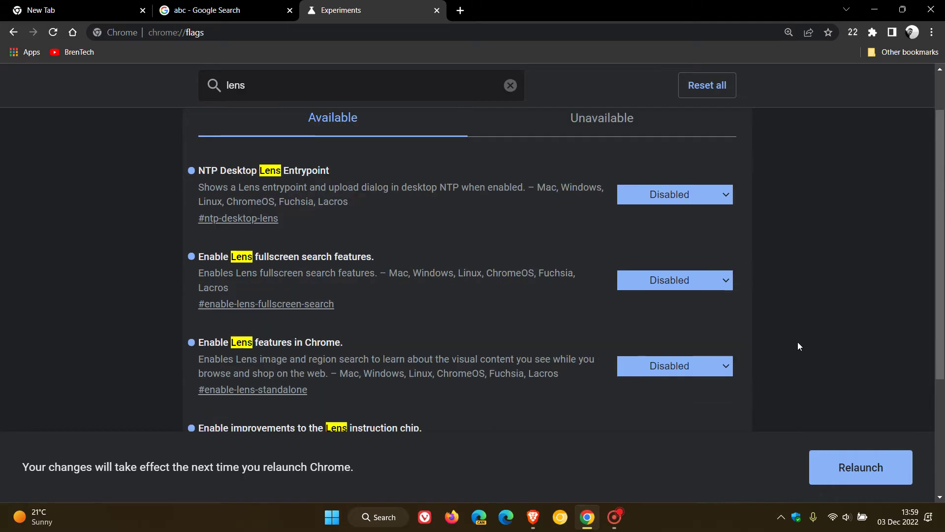
scroll(798, 346, down, 1)
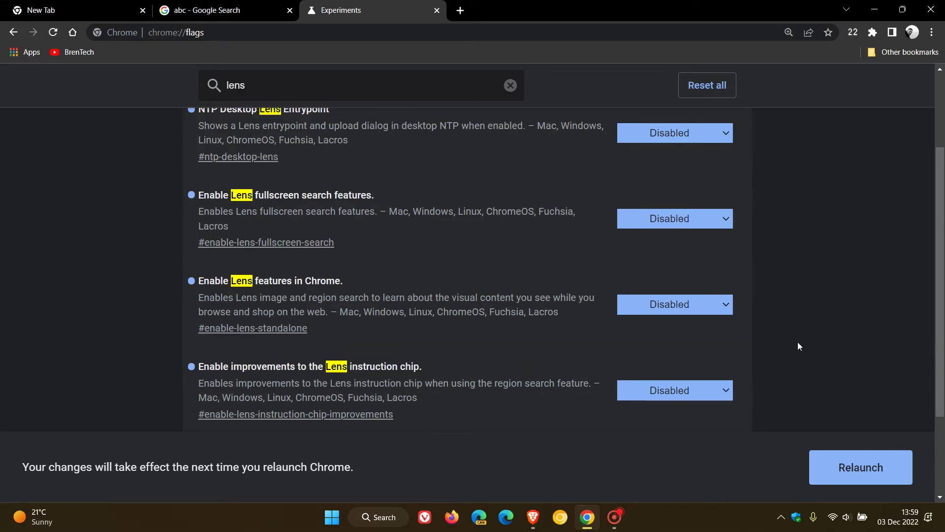
- Relaunch Chrome to apply the Lens flags, then set Unified side panel to Disabled
click(857, 470)
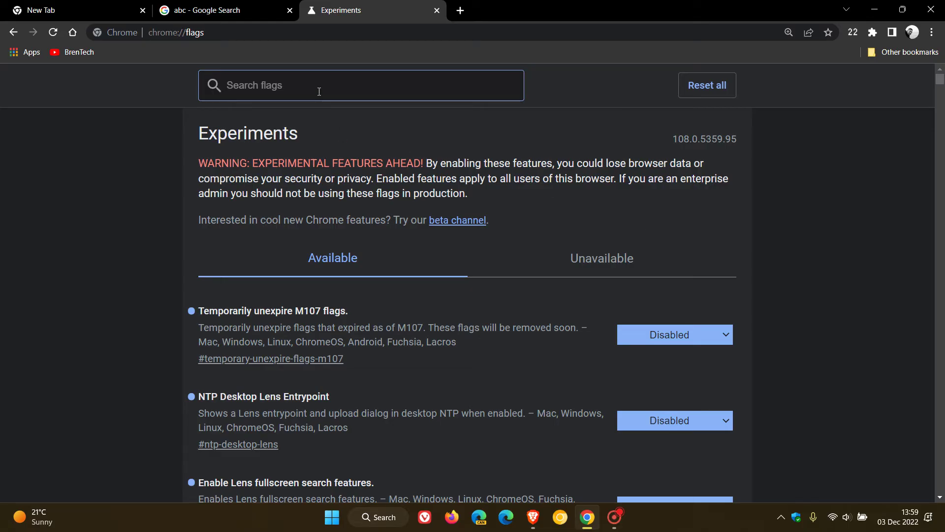
text(un)
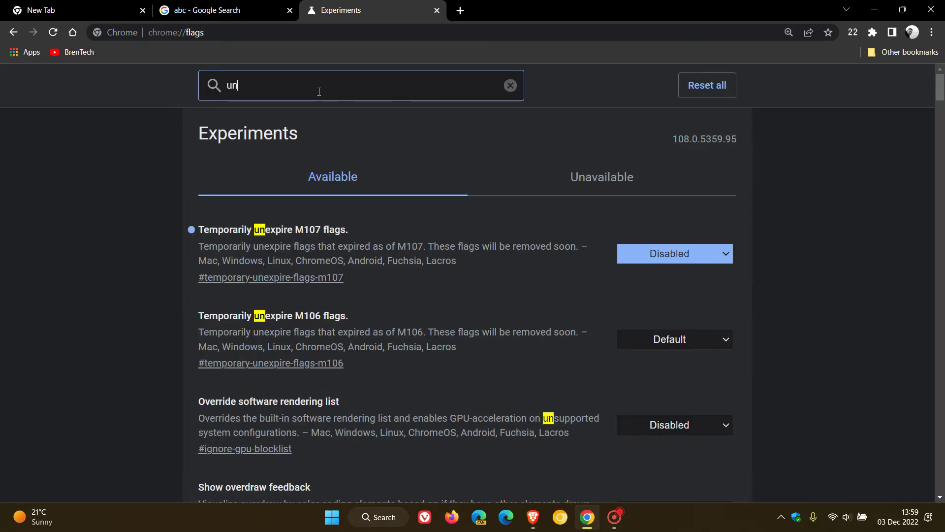
text(i)
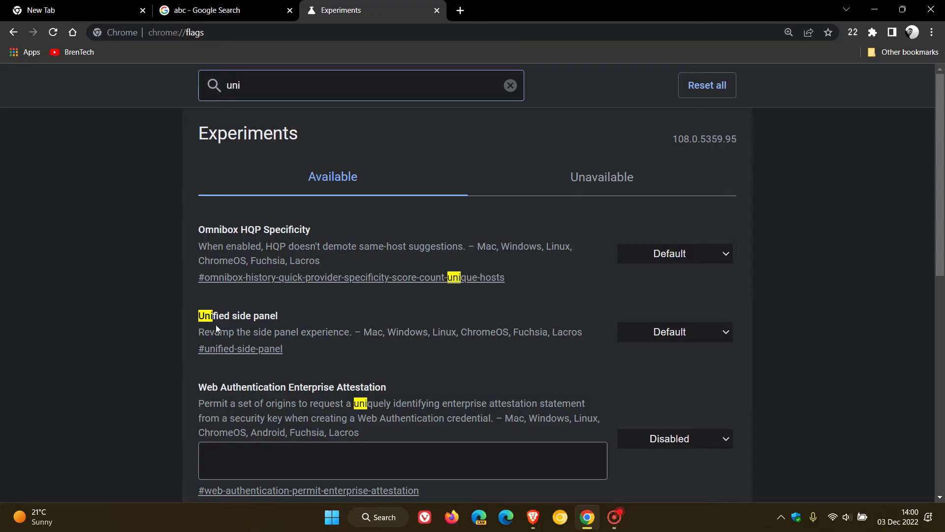
click(672, 335)
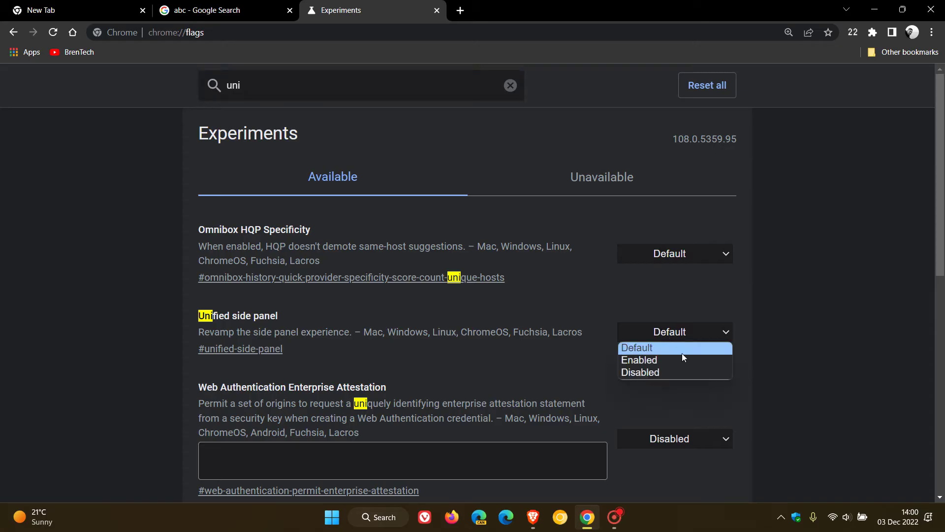
click(683, 371)
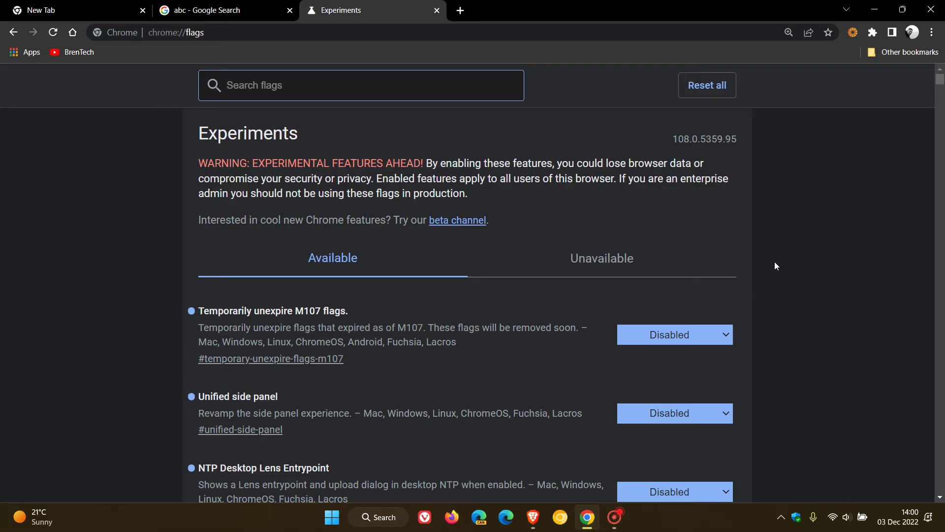
scroll(779, 248, down, 1)
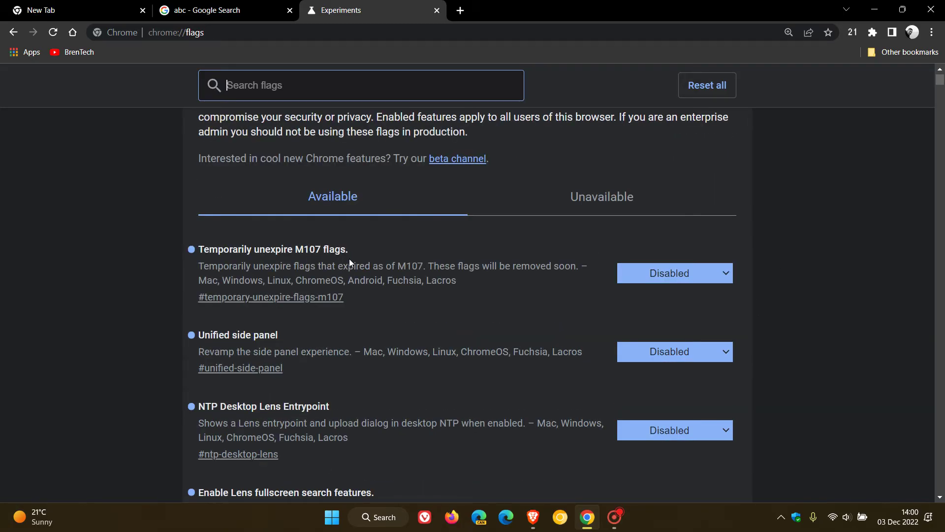
scroll(847, 257, down, 1)
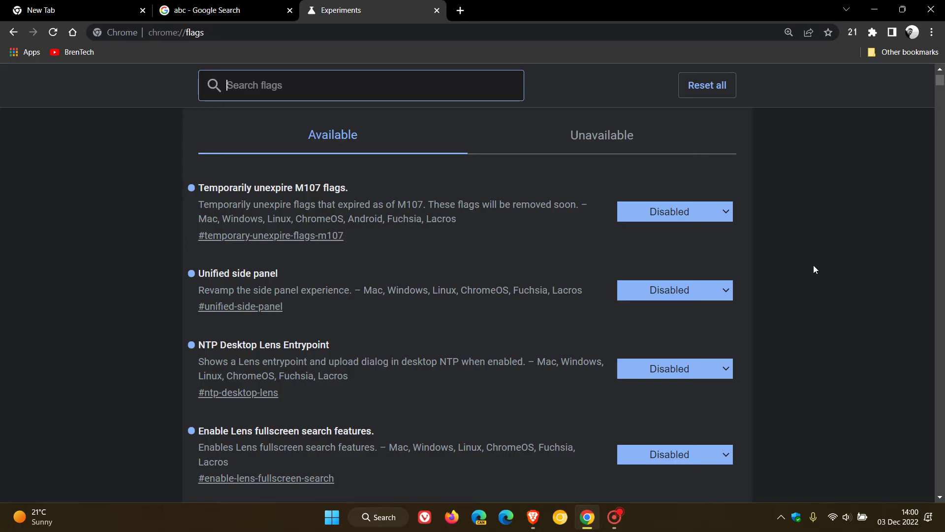
scroll(813, 265, down, 1)
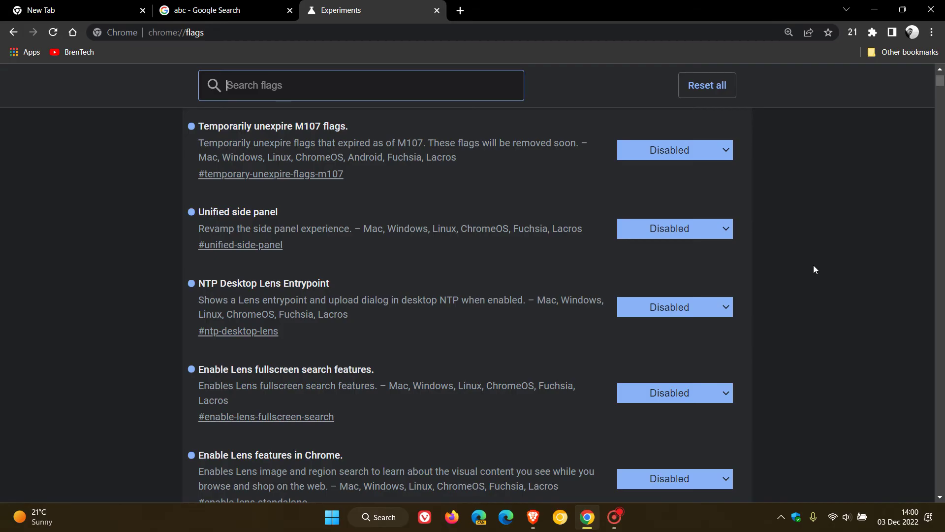
scroll(815, 269, down, 1)
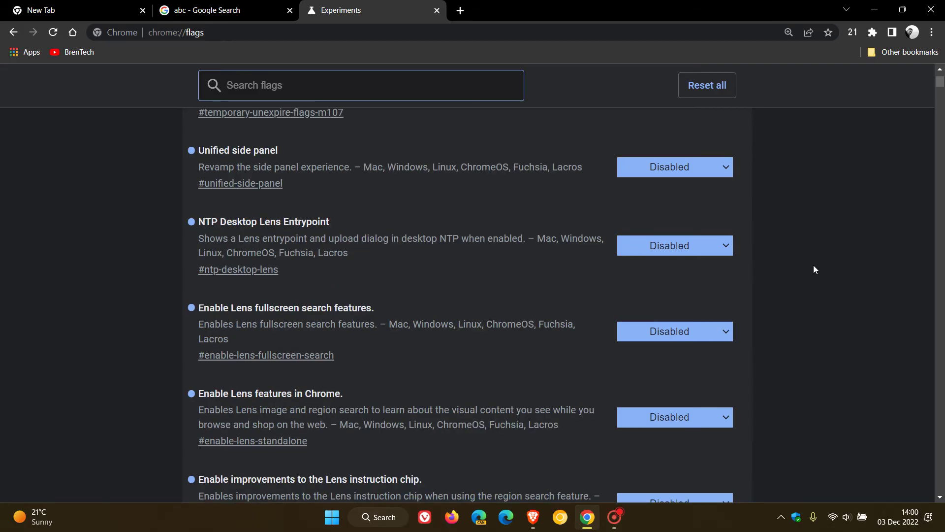
scroll(815, 268, down, 1)
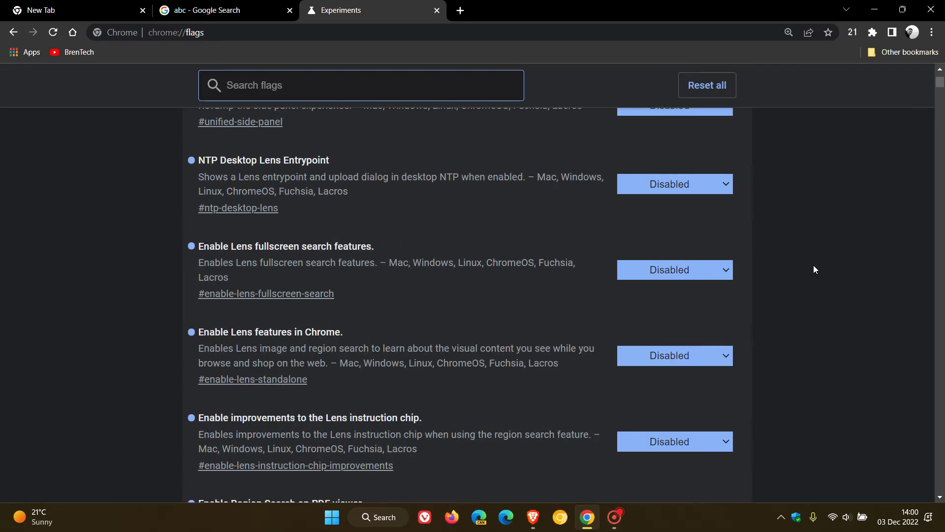
scroll(815, 269, down, 1)
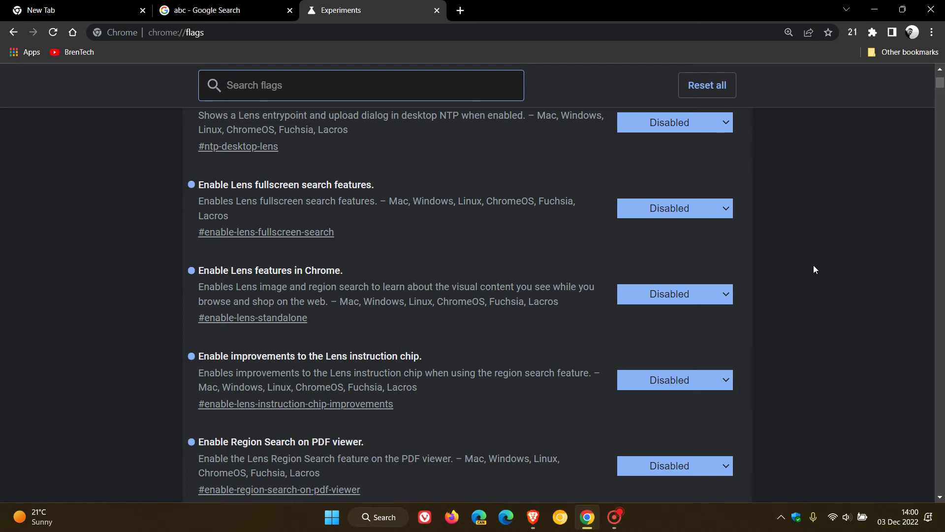
scroll(815, 270, down, 1)
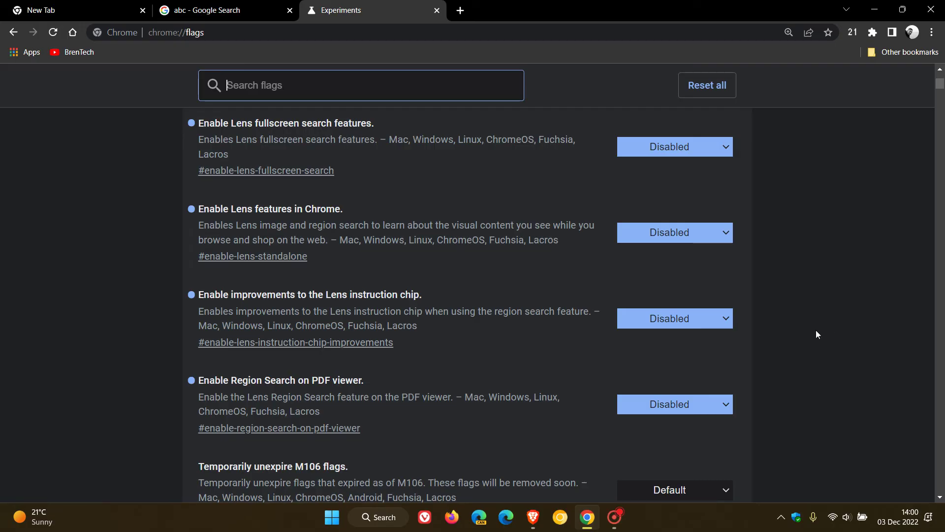
- Run a classic Google image search on the ABC picture, then return to the New Tab page
click(229, 11)
scroll(412, 289, down, 1)
scroll(411, 289, down, 1)
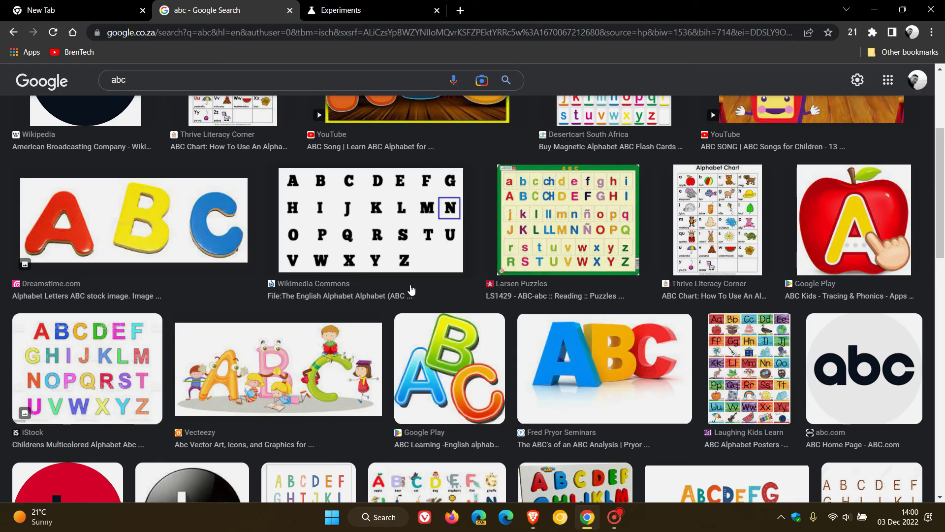
scroll(411, 289, down, 1)
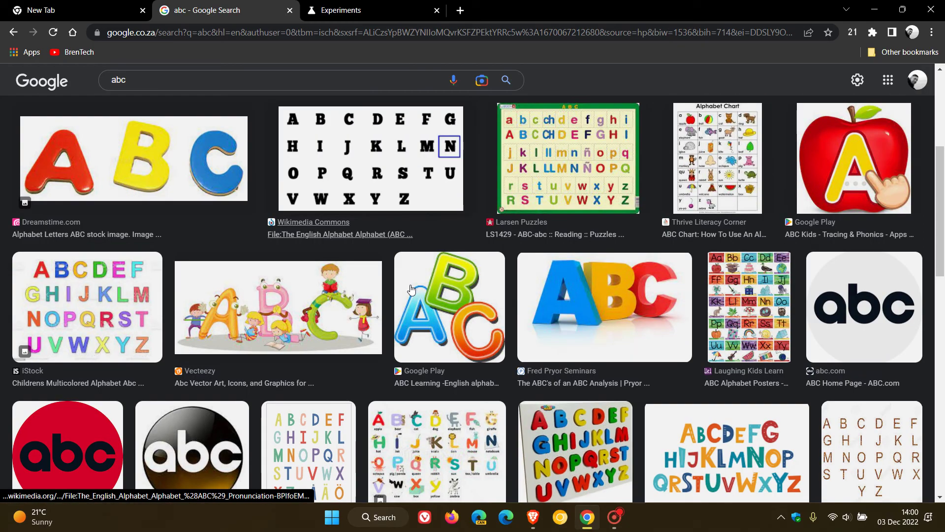
right_click(539, 283)
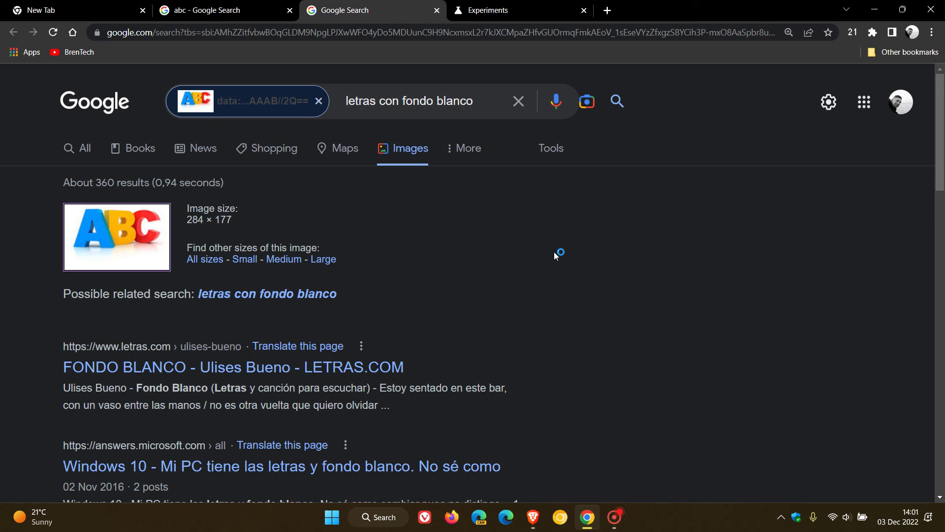
click(78, 9)
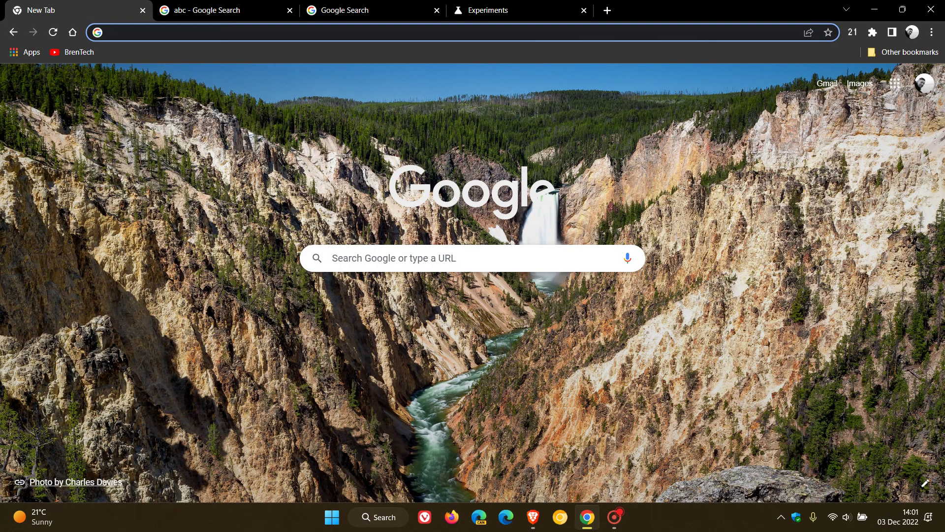